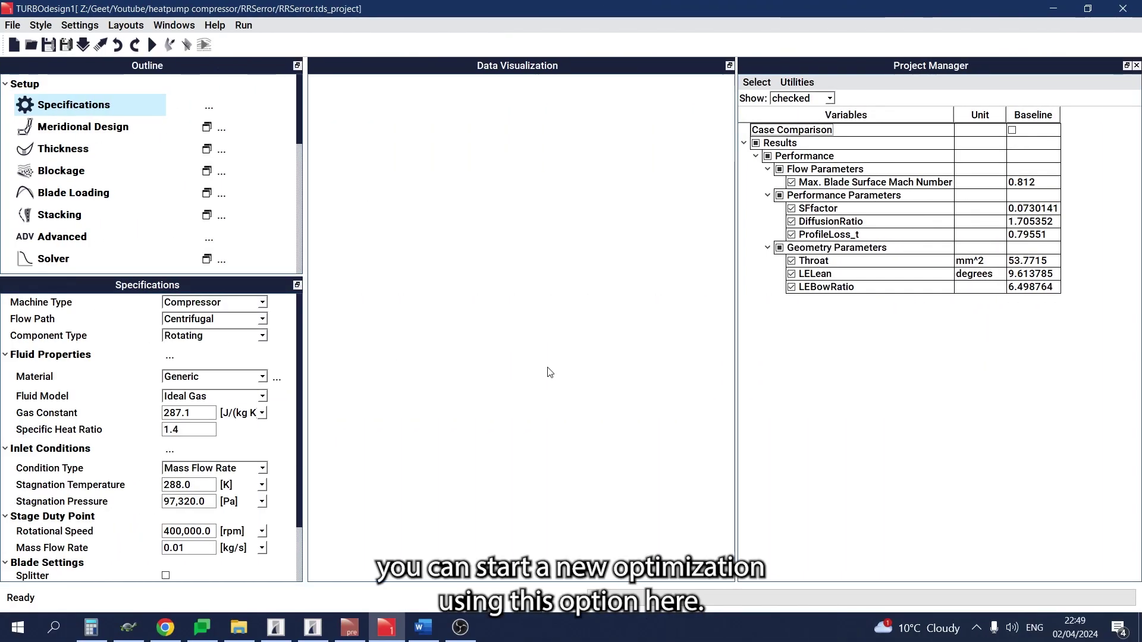
Show the settings of Opt1, the MOGA optimization targeting Baseline with population 20 and 20 generations.
scroll(286, 238, "down", 6)
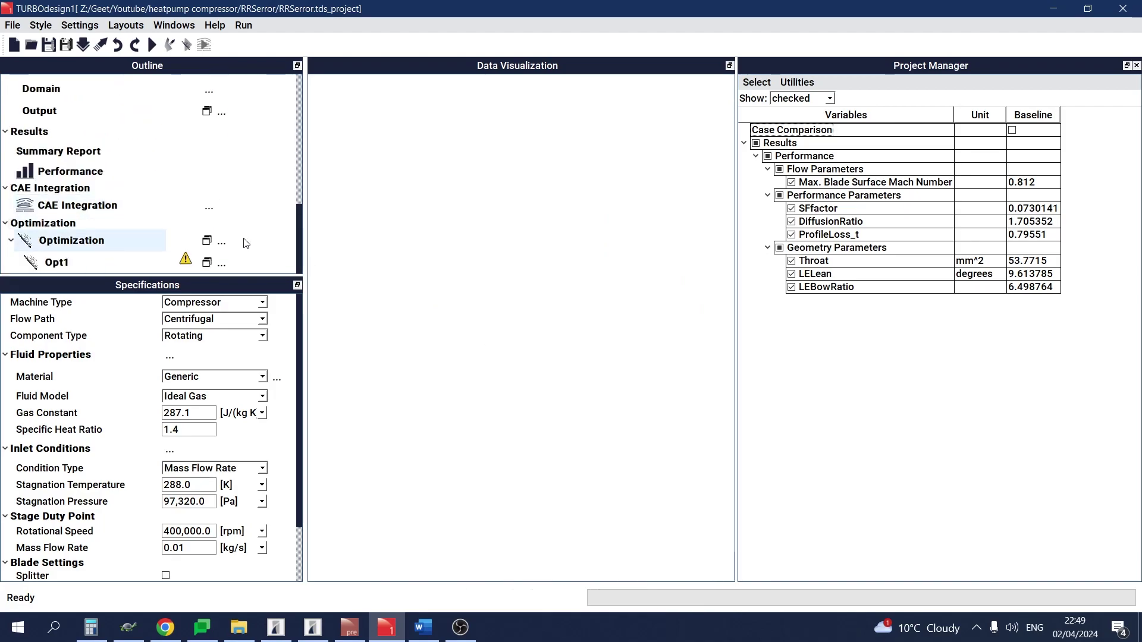
left_click(224, 241)
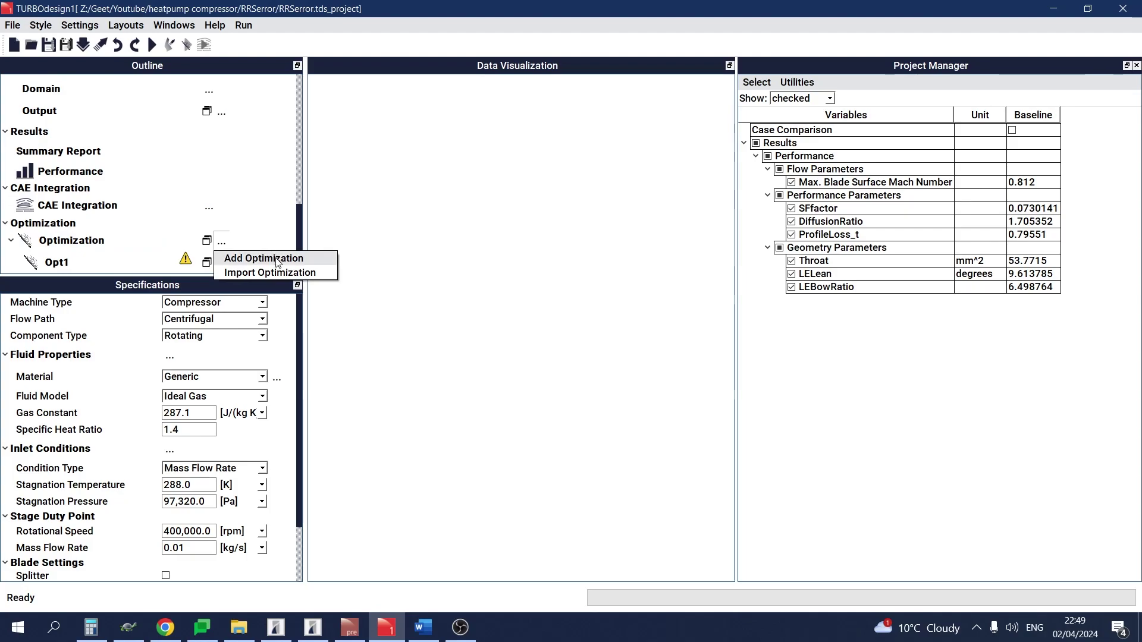
left_click(104, 266)
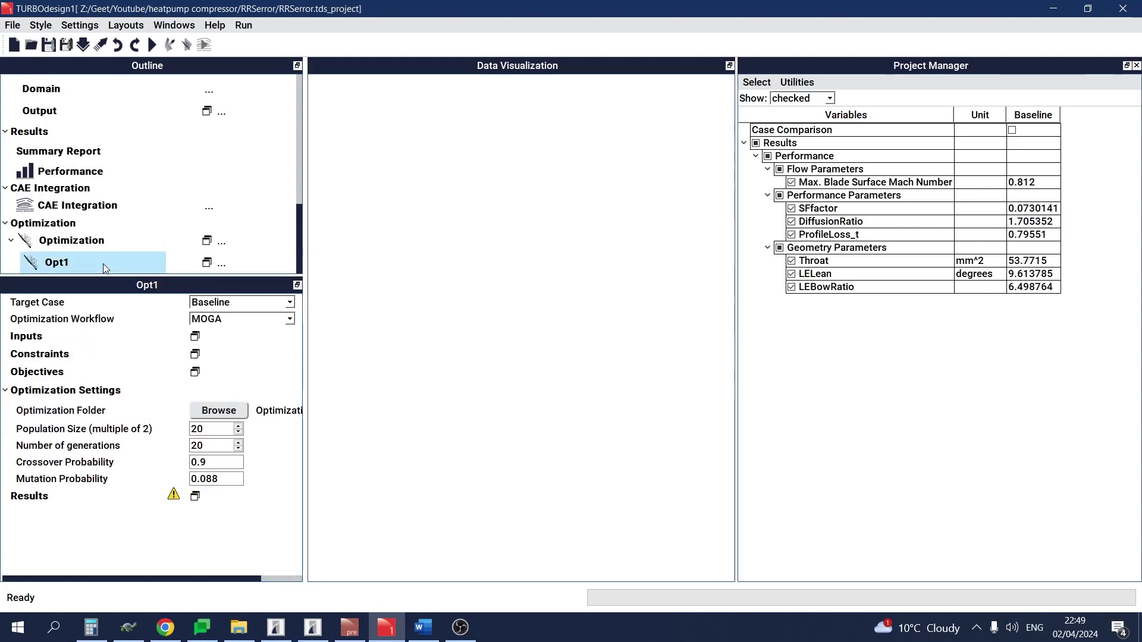
Display Opt1's six input parameters with full names, values and ±10% lower and upper bounds.
left_click(196, 336)
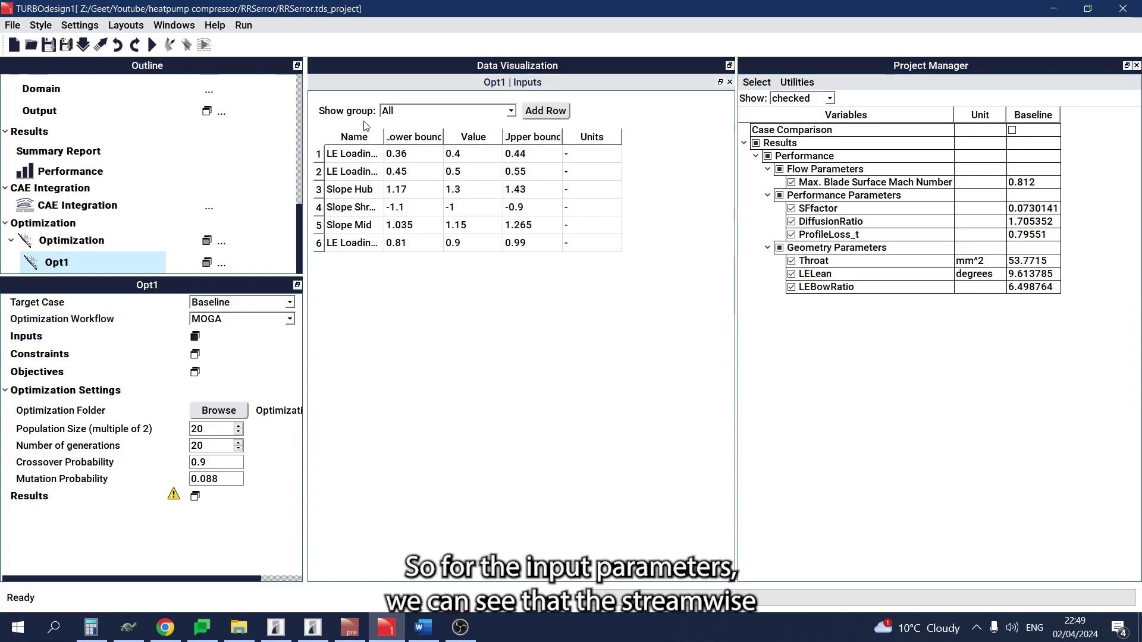
double_click(383, 137)
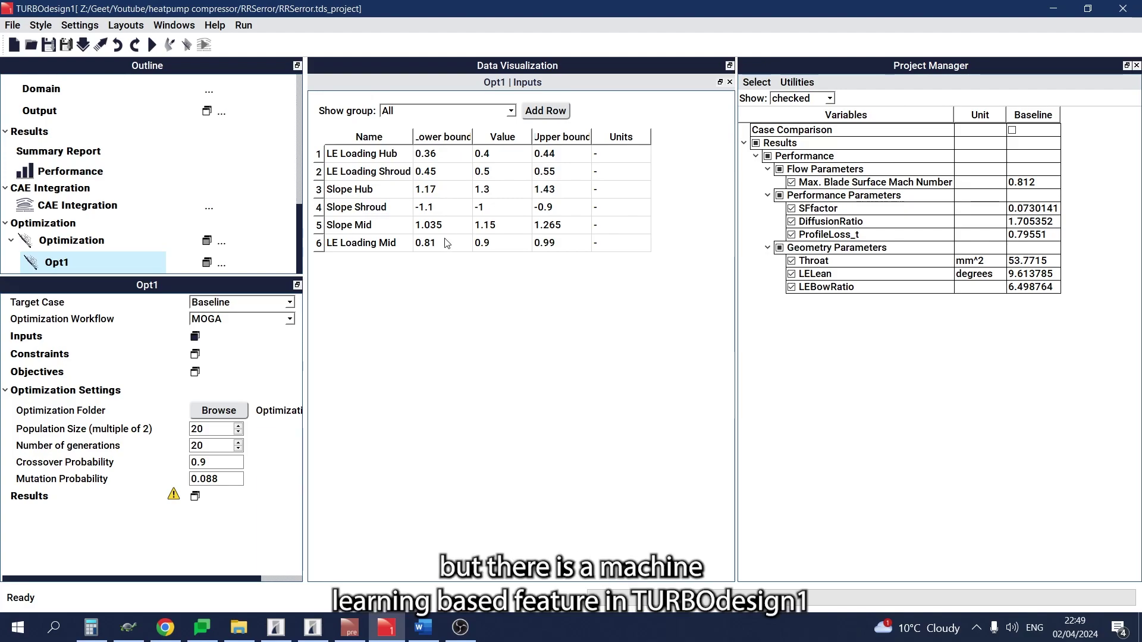
Estimate Opt1's input ranges automatically, e.g. LE Loading Hub 0.398438–0.487108.
left_click(223, 263)
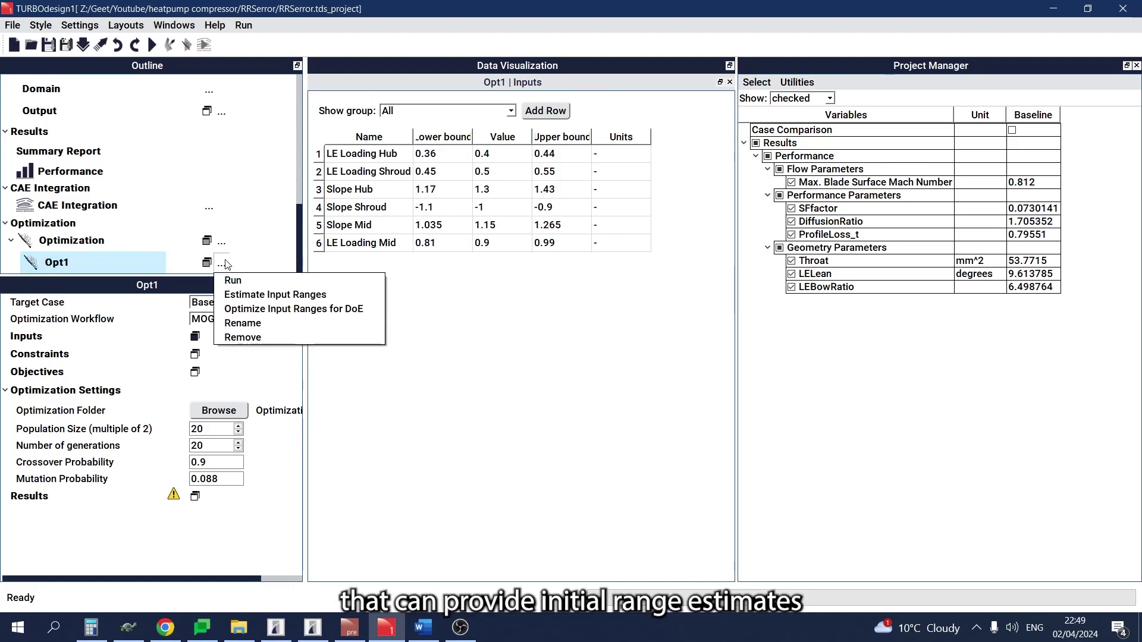
left_click(336, 296)
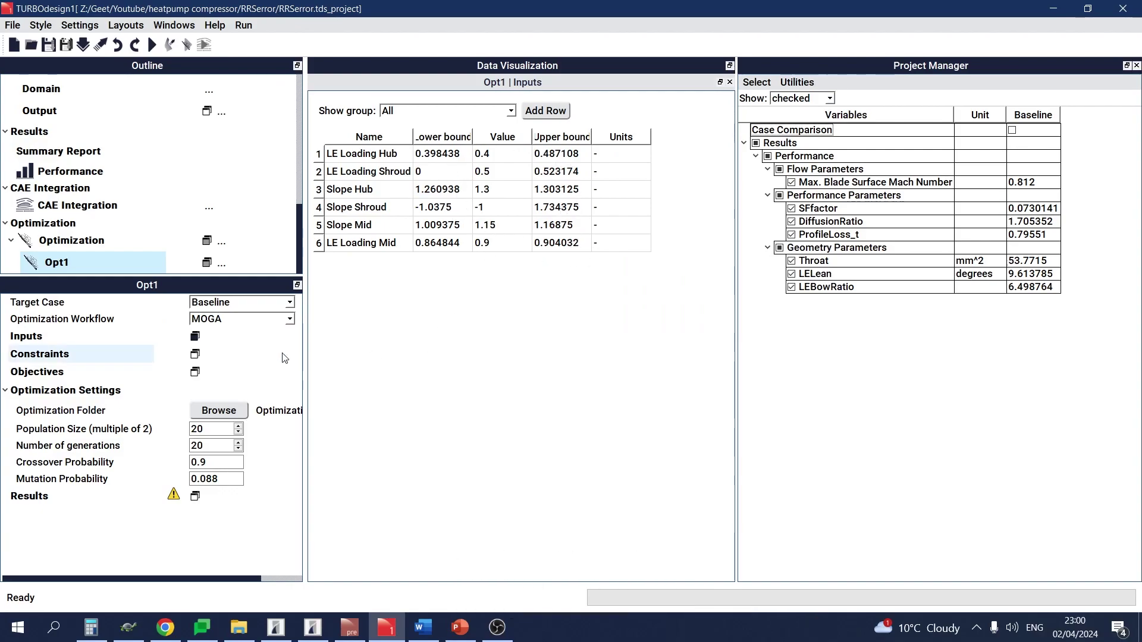
Check Opt1's constraints, then display its objectives minimising ProfileLoss_t and SFfactor.
left_click(195, 354)
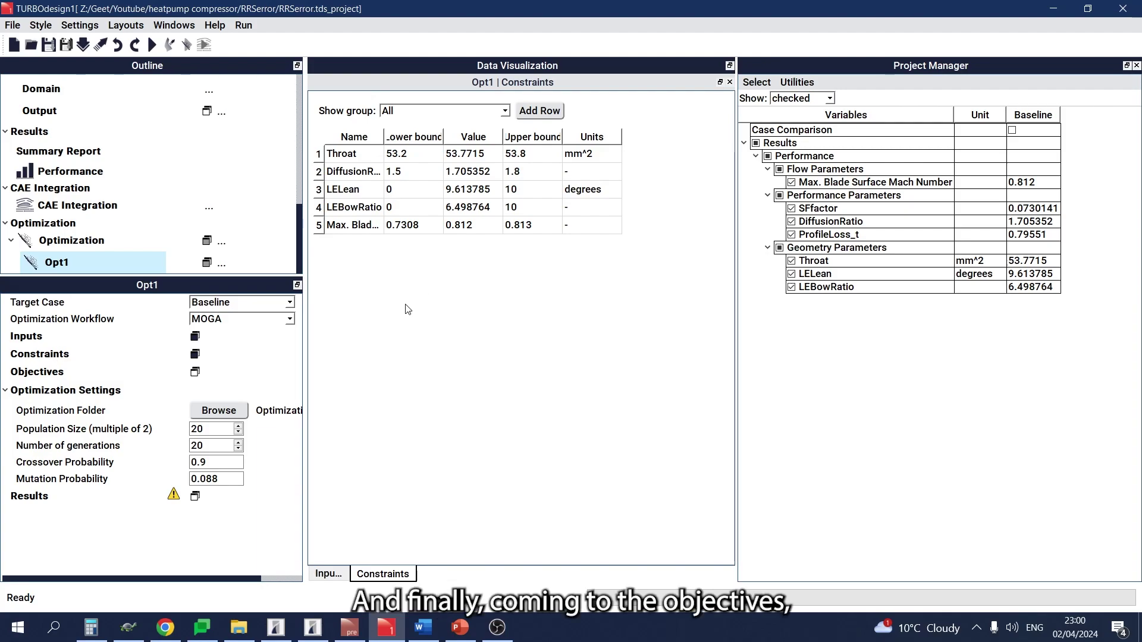
left_click(194, 372)
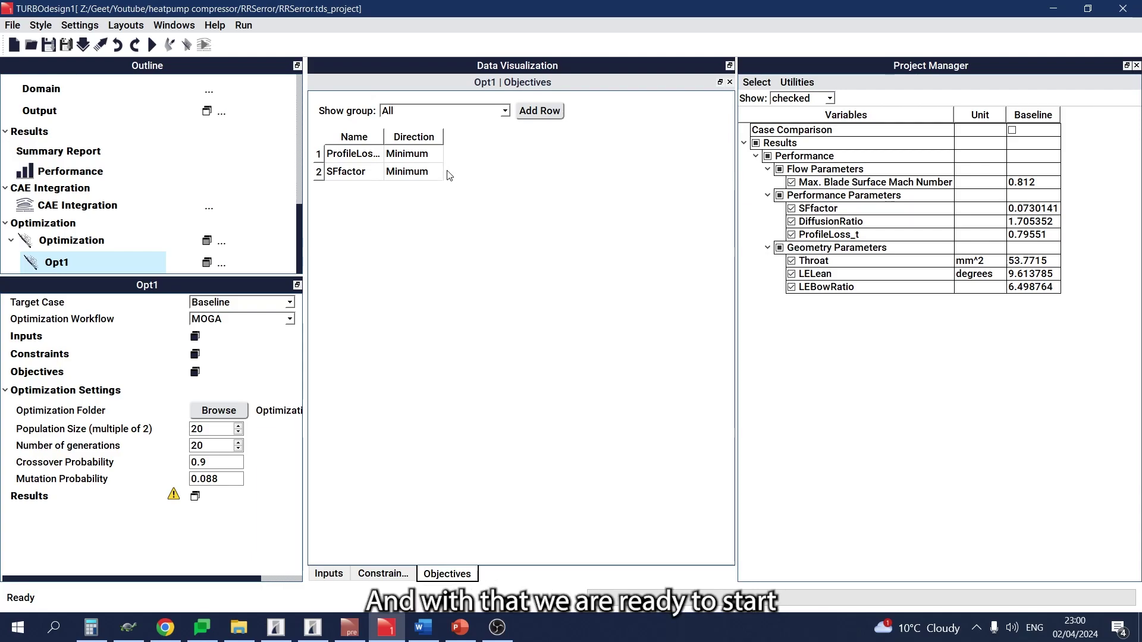
Run Opt1 with its results docked as a 2D scatter of SFfactor versus ProfileLoss_t.
left_click(195, 498)
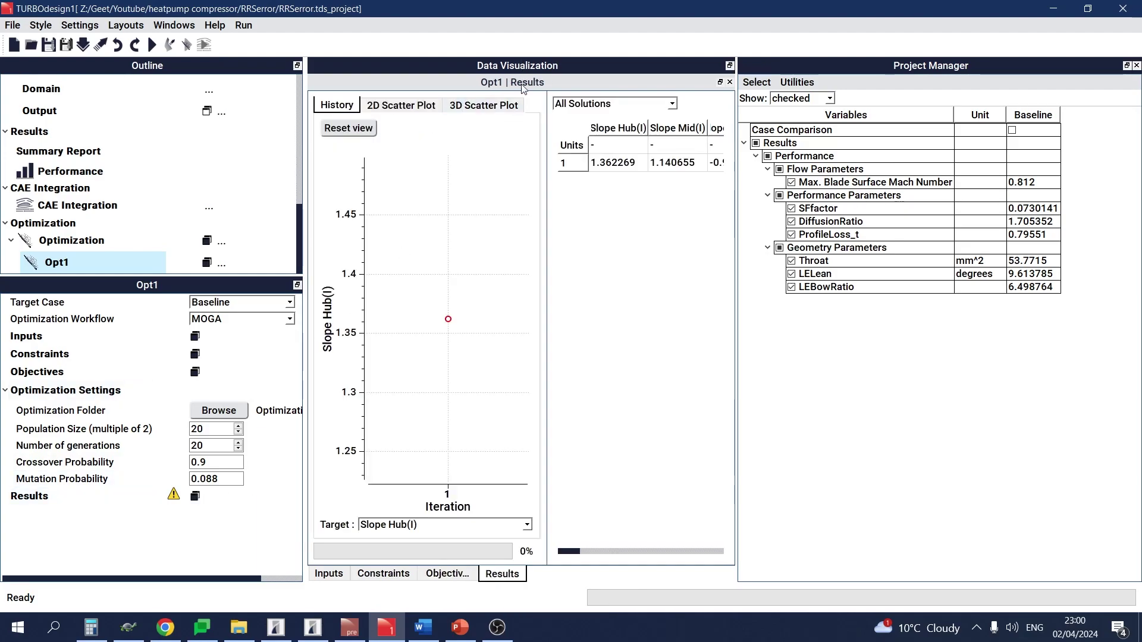
left_click_drag(522, 86, 521, 285)
left_click(407, 322)
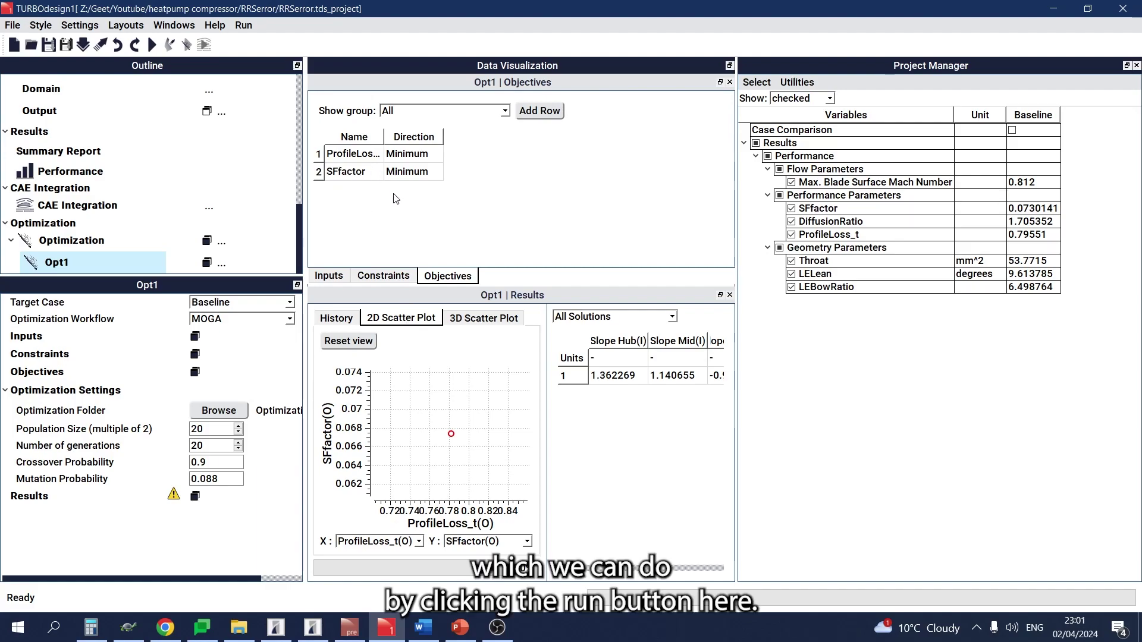
left_click(187, 46)
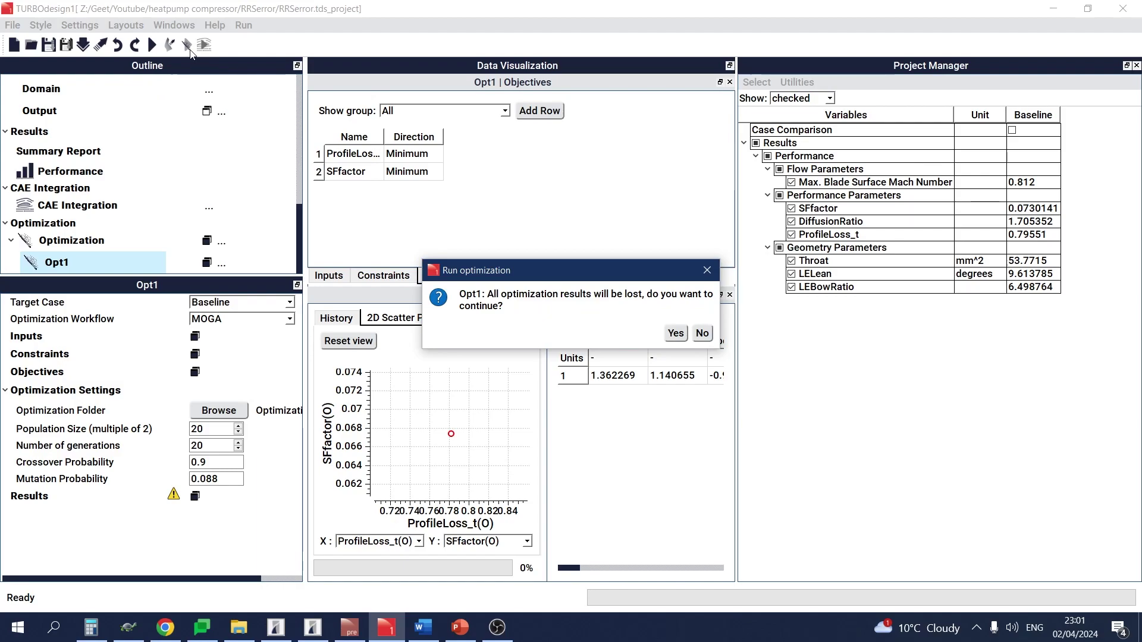
left_click(668, 334)
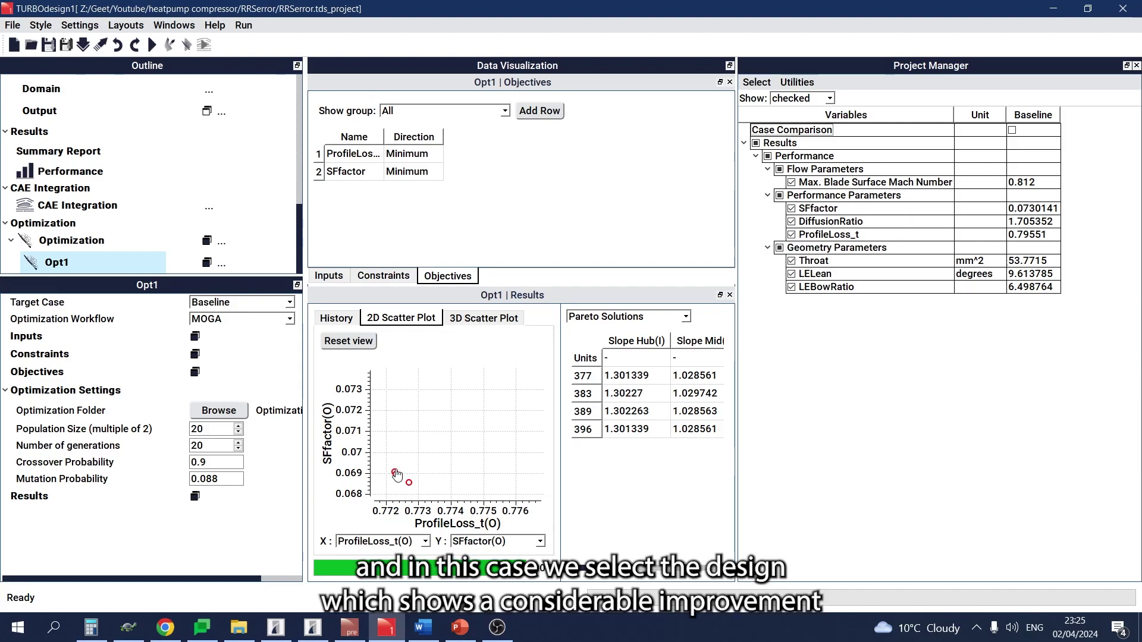
Analyze Pareto design 377 as the current case, replacing the current data.
left_click(395, 473)
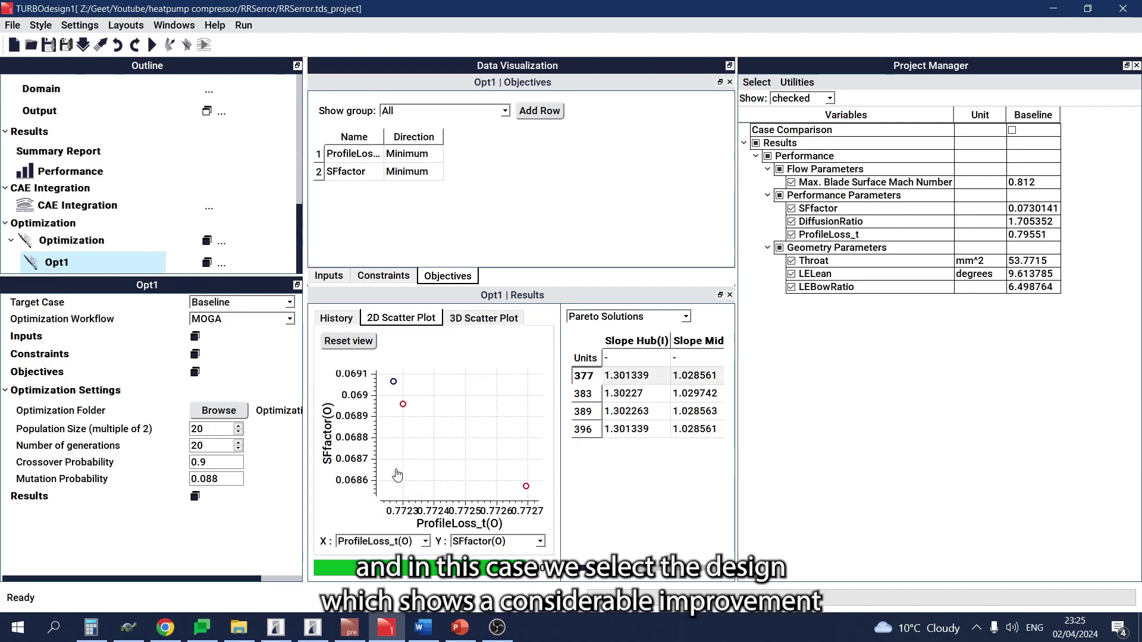
right_click(397, 389)
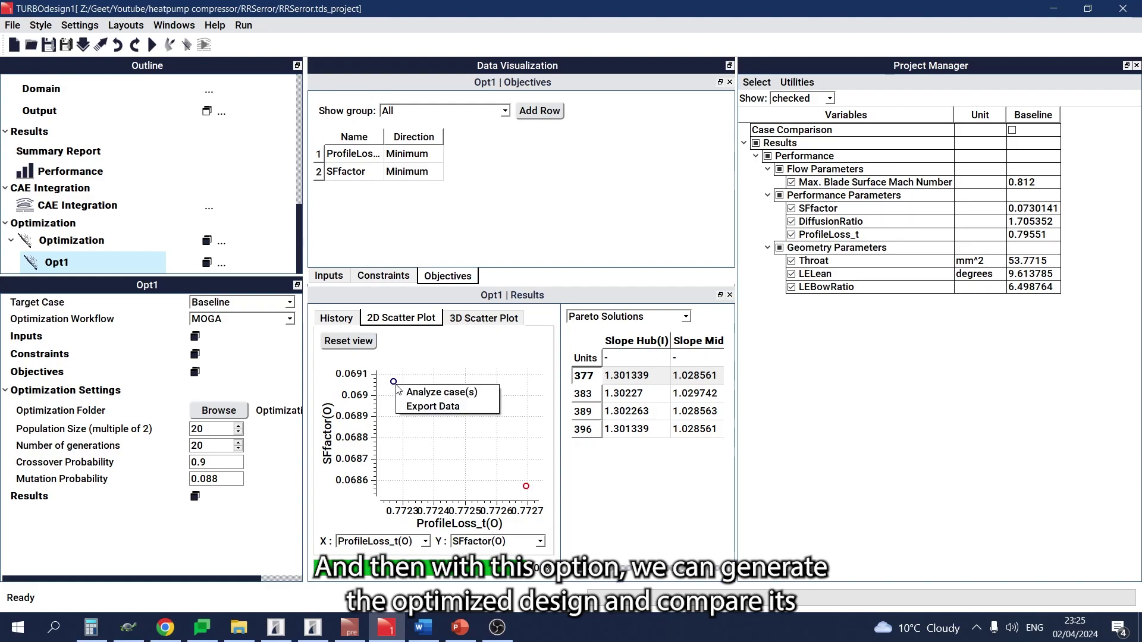
left_click(424, 398)
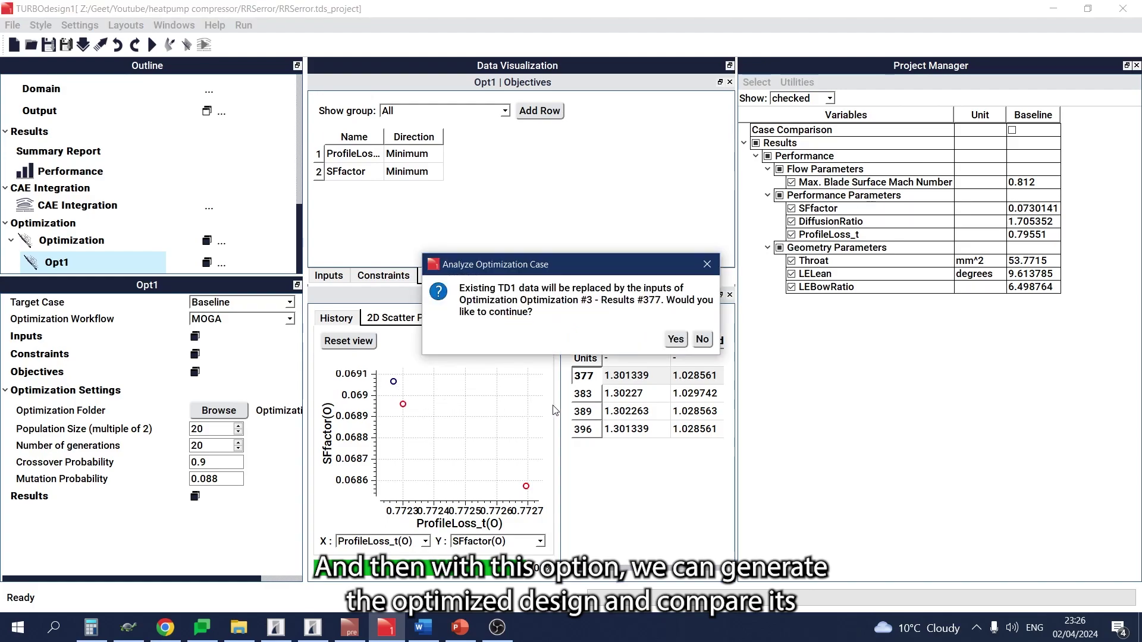
left_click(679, 341)
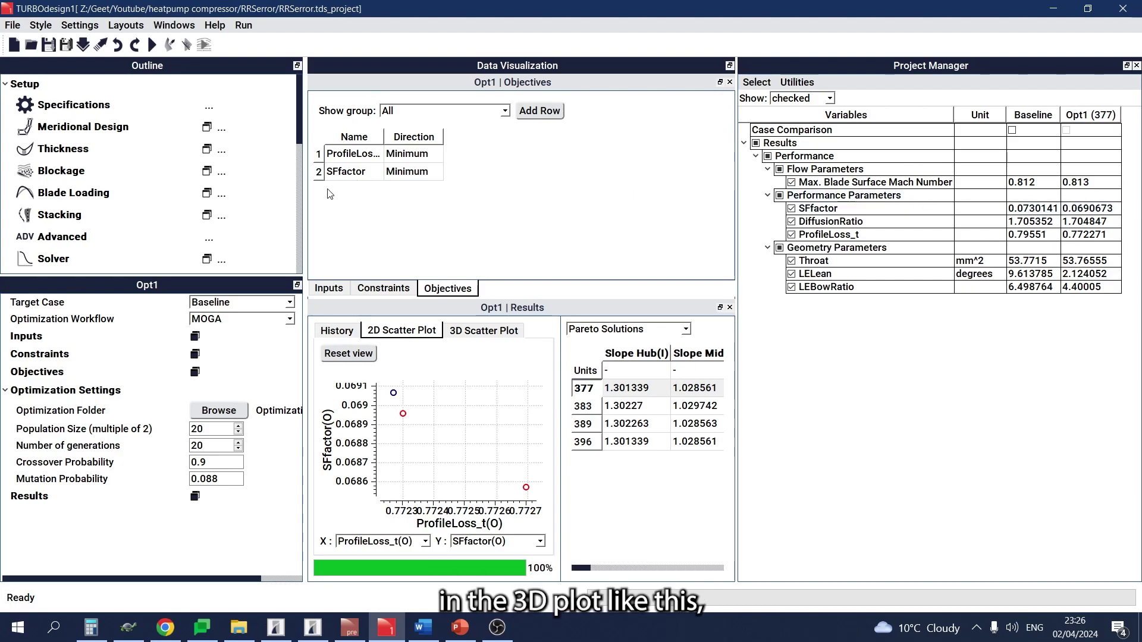
Open 3D plot #3 of the impeller under Post Processing and orbit the view.
scroll(261, 216, "down", 2)
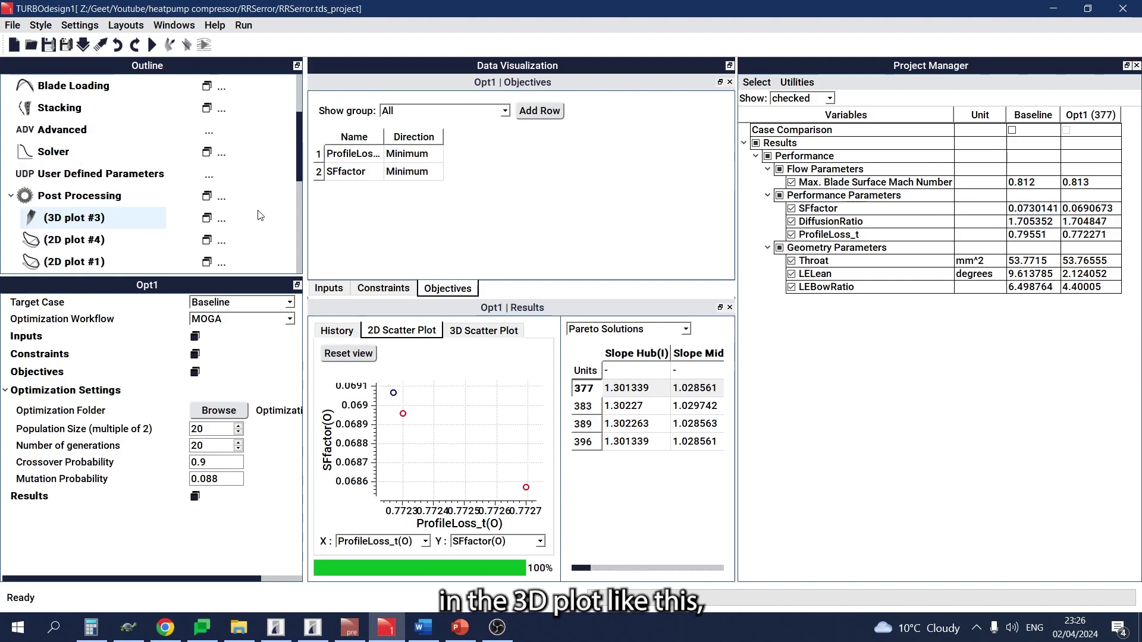
left_click(206, 217)
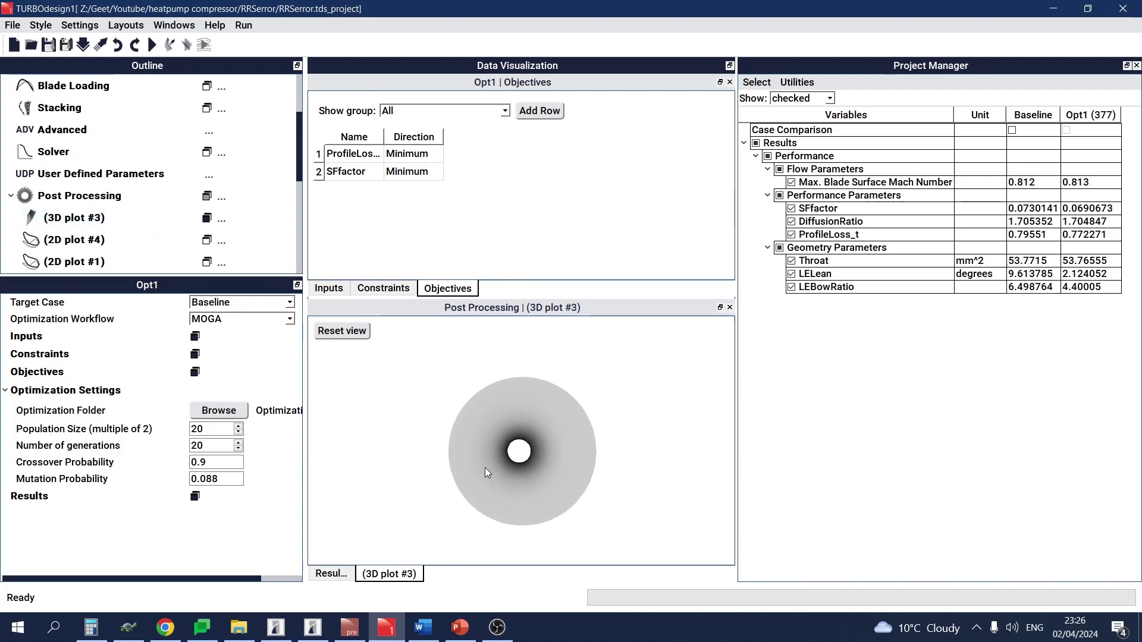
left_click_drag(485, 470, 559, 432)
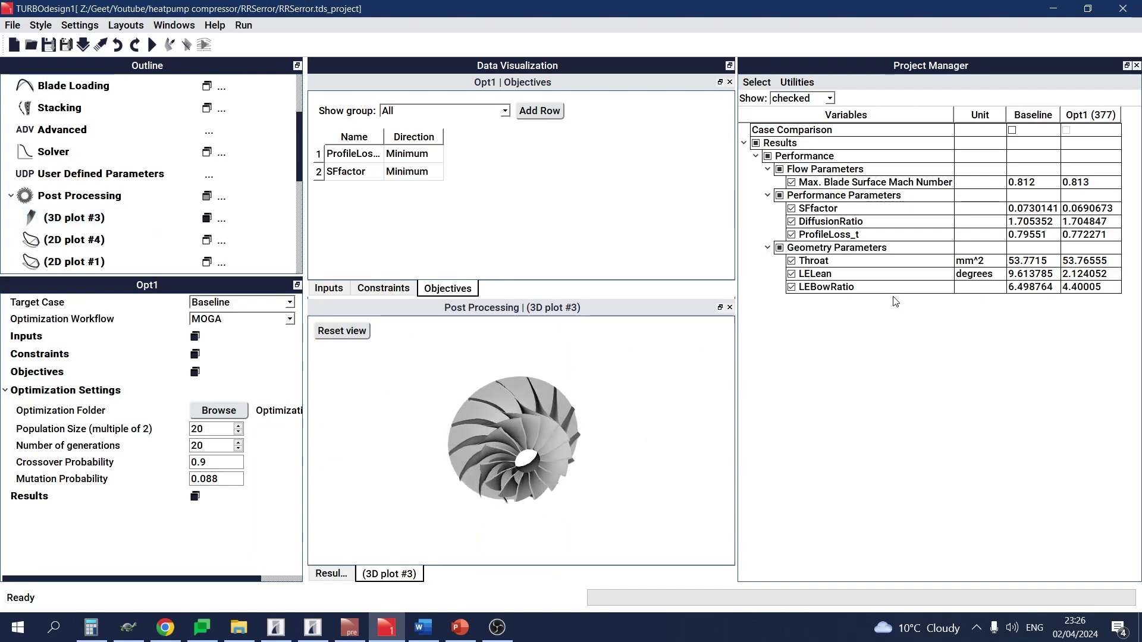
Overlay design 377's impeller on the Baseline in one combined plot and rotate to compare blades.
left_click(1012, 131)
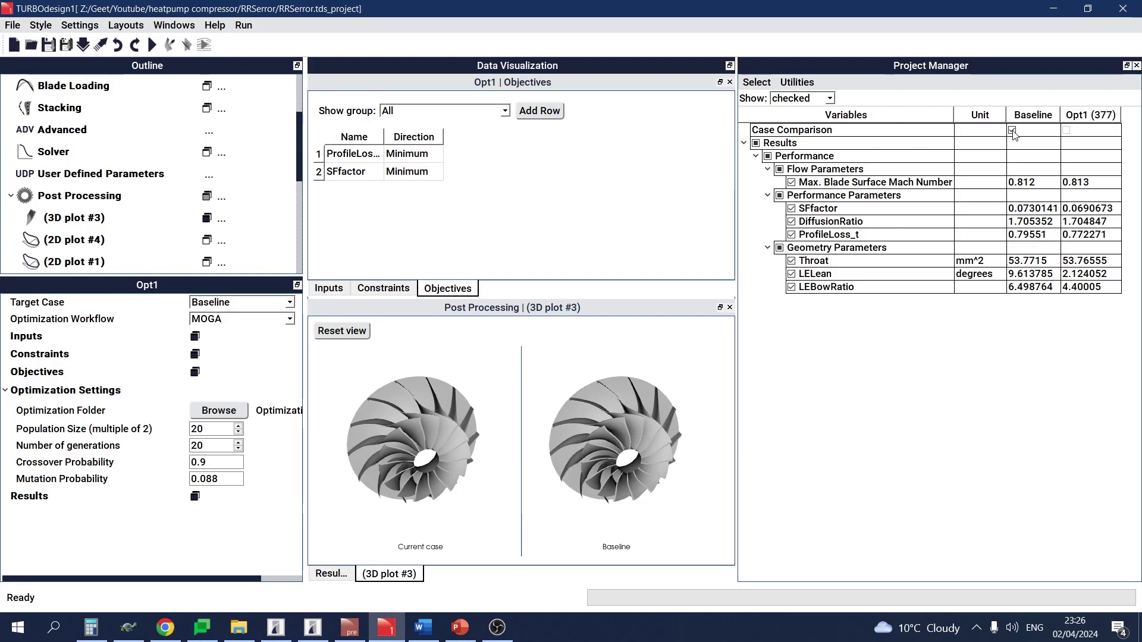
left_click(77, 218)
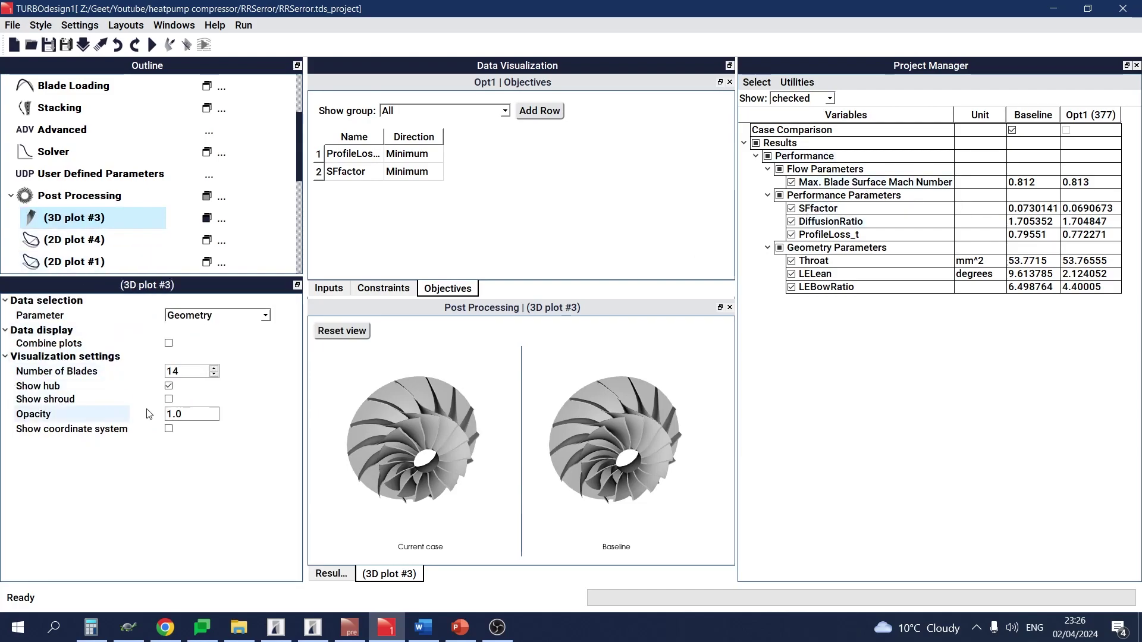
left_click(168, 344)
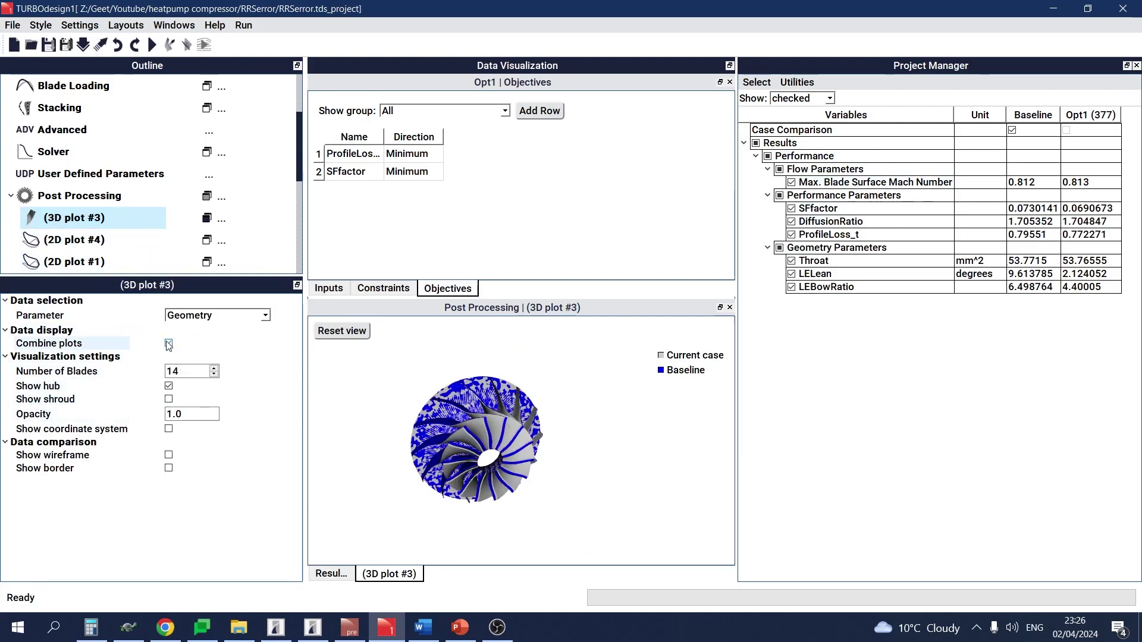
scroll(501, 439, "up", 3)
scroll(503, 438, "up", 3)
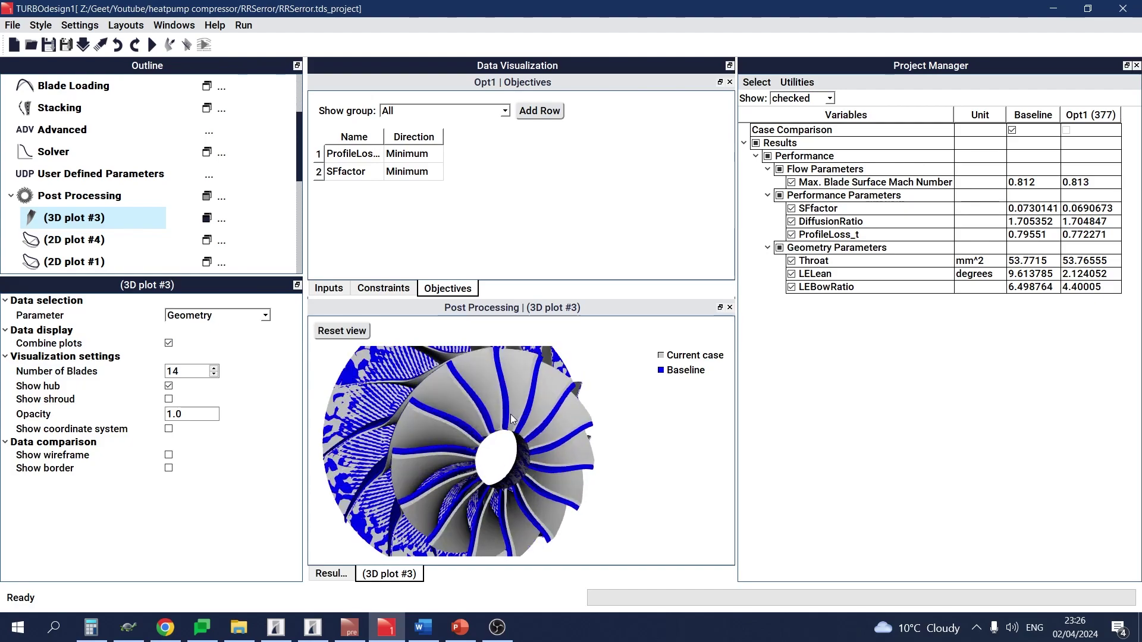
scroll(507, 440, "down", 2)
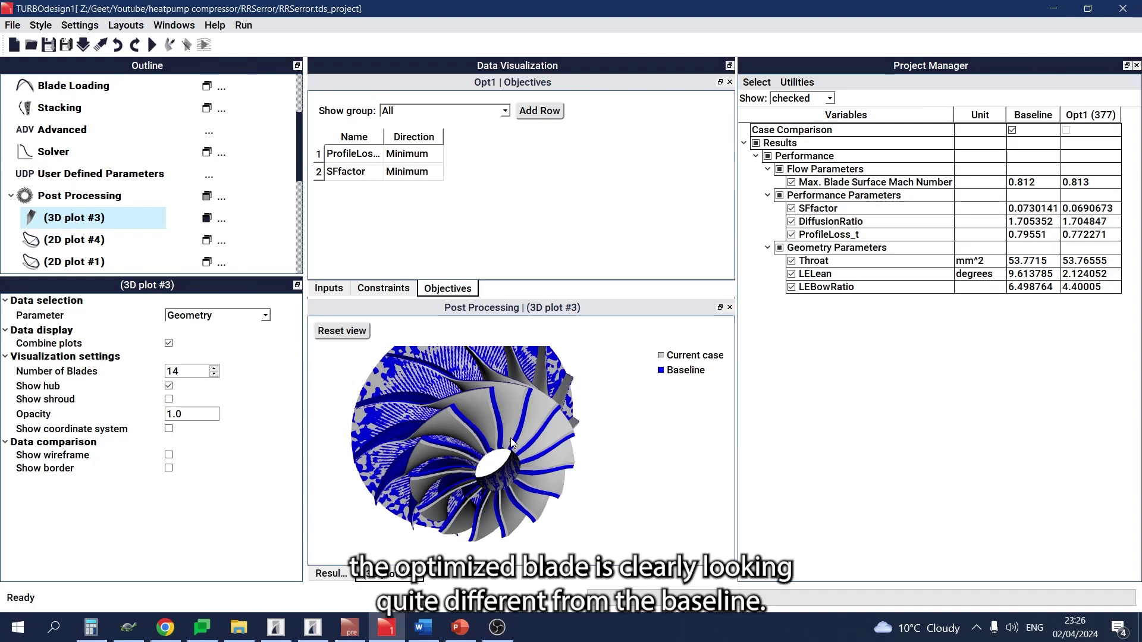
left_click_drag(511, 438, 529, 419)
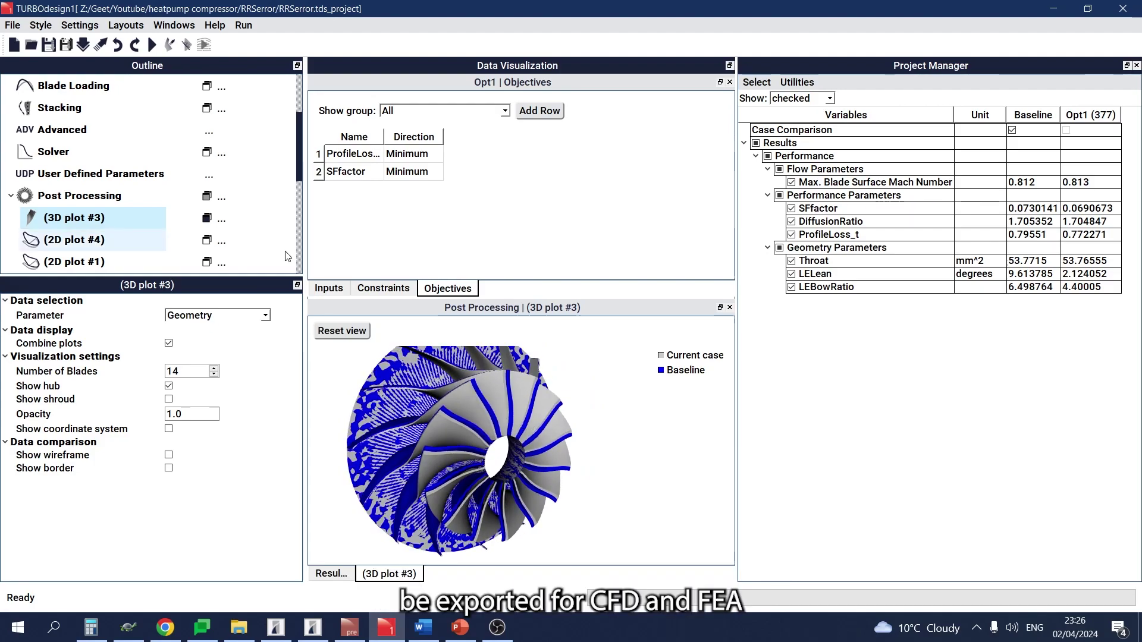
Open the Export Output settings for Setup #3 and list the available output formats.
scroll(197, 226, "down", 3)
scroll(197, 226, "down", 3)
left_click(140, 155)
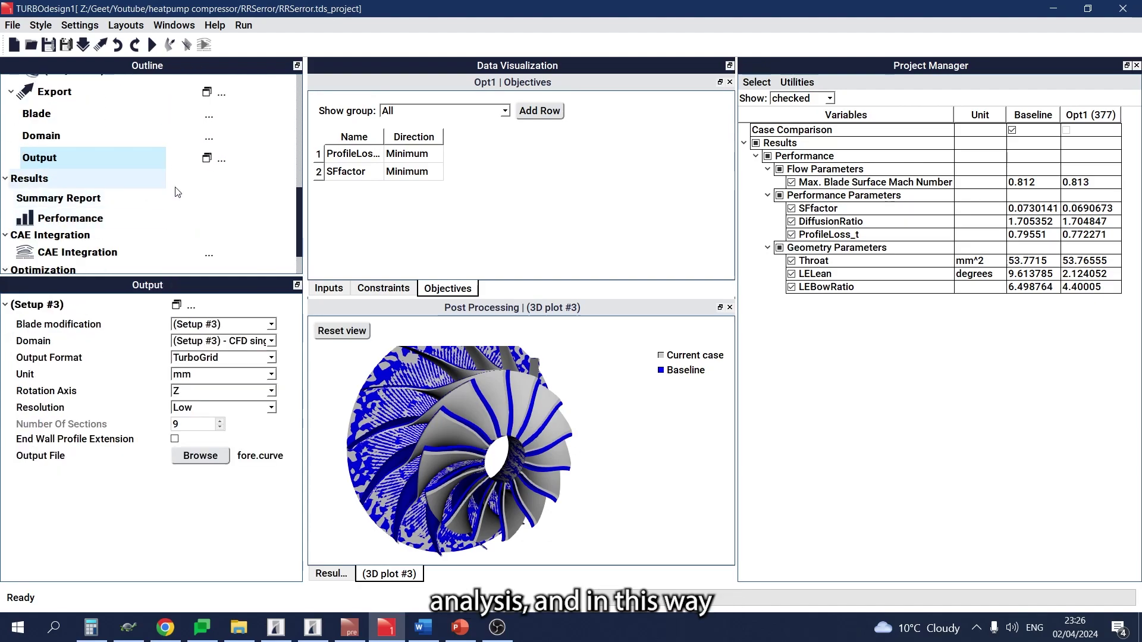
left_click(205, 357)
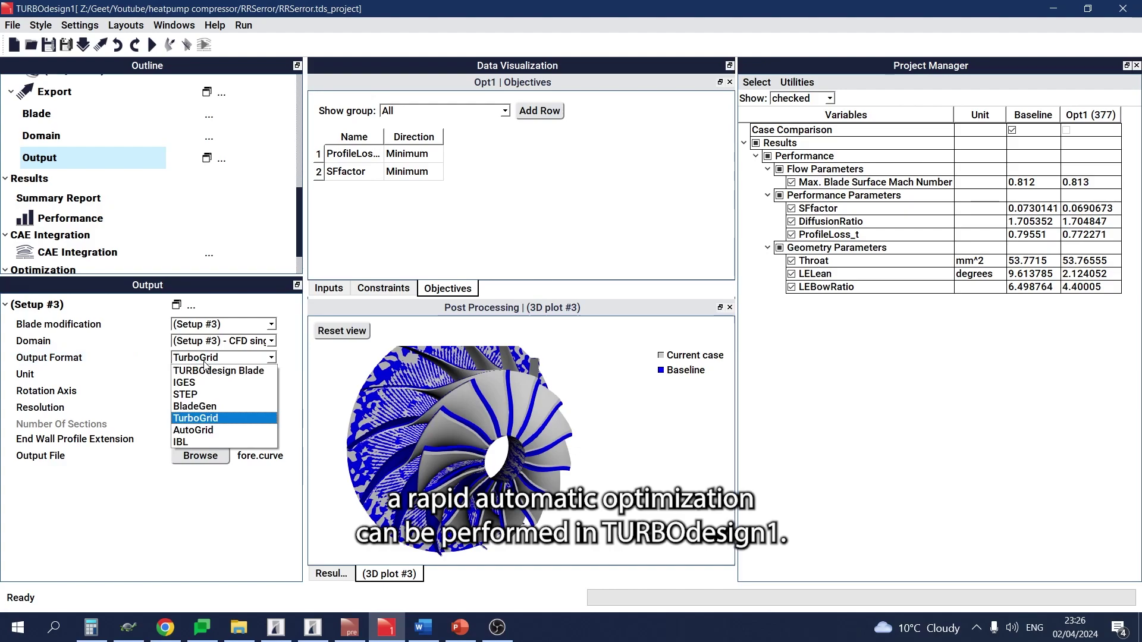